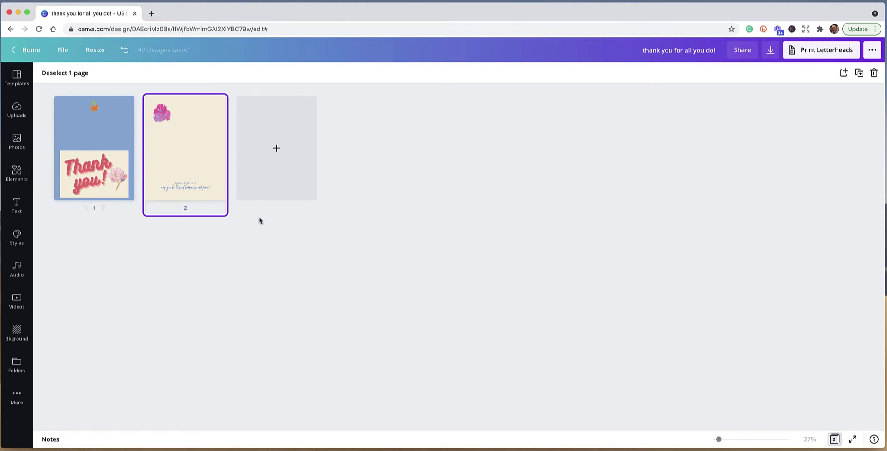
# Return to the scrolling page view at 43% zoom and scroll through the front and inside pages.
pyautogui.click(835, 439)
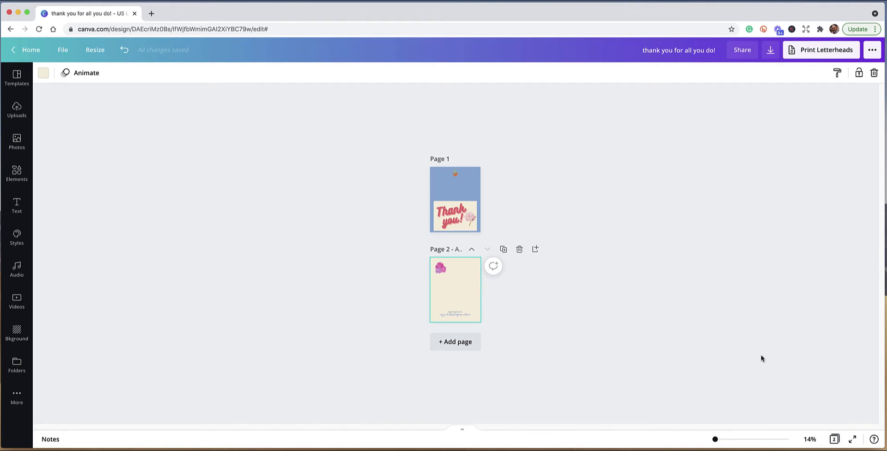
pyautogui.moveTo(716, 440); pyautogui.dragTo(723, 440)
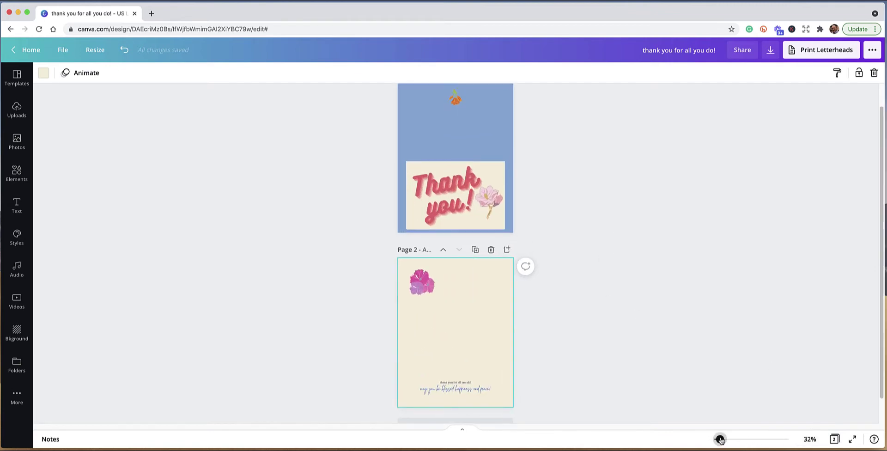
pyautogui.scroll(3, 638, 335)
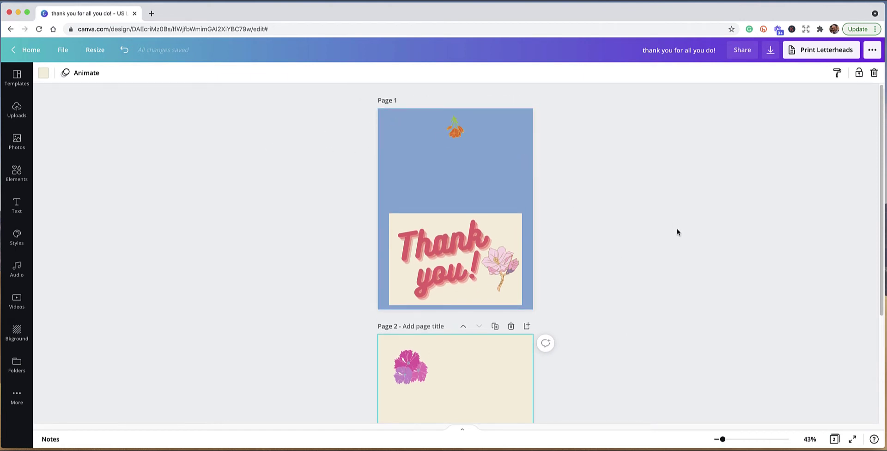
pyautogui.scroll(-3, 637, 221)
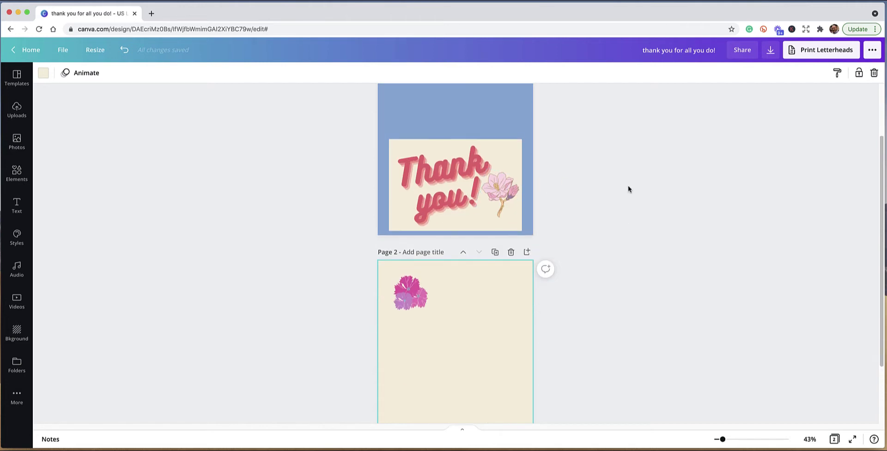
pyautogui.scroll(3, 600, 180)
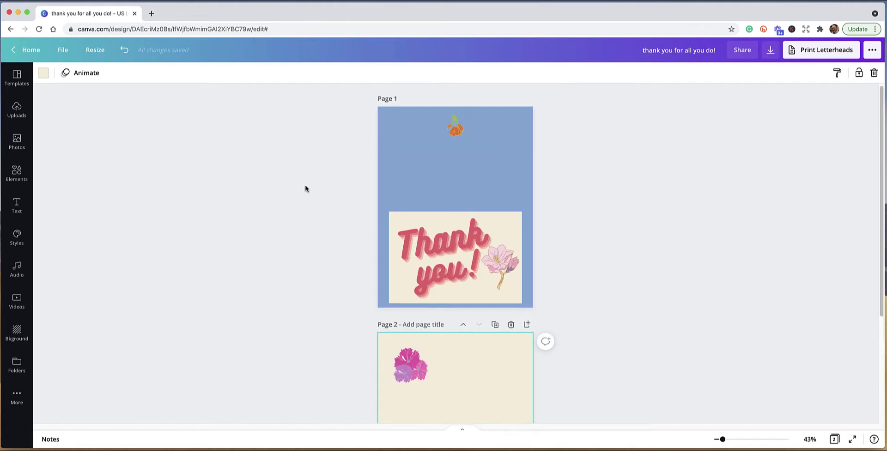
pyautogui.scroll(-3, 305, 185)
pyautogui.scroll(-1, 305, 184)
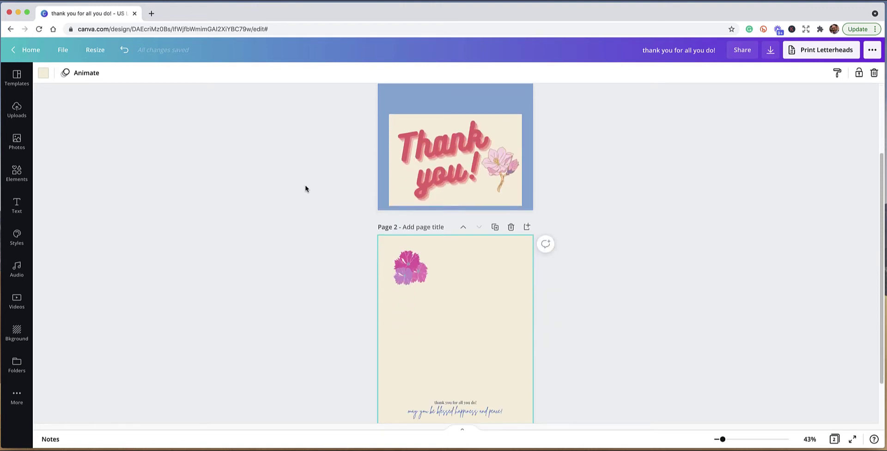
pyautogui.scroll(-2, 786, 176)
pyautogui.scroll(4, 797, 177)
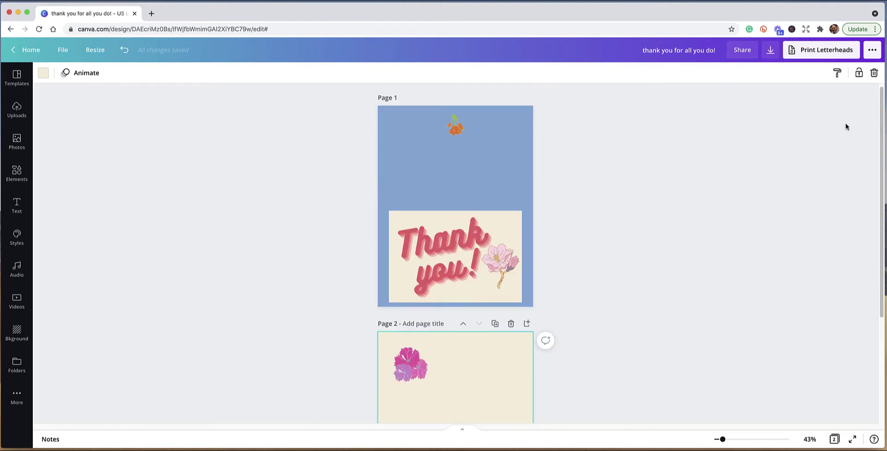
# Download all pages (1–2) of the thank-you card as a PDF Print file.
pyautogui.click(771, 51)
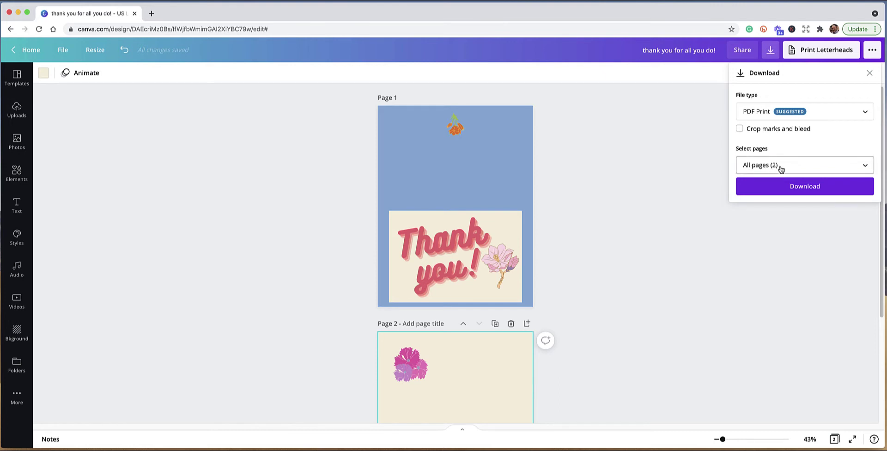
pyautogui.click(840, 172)
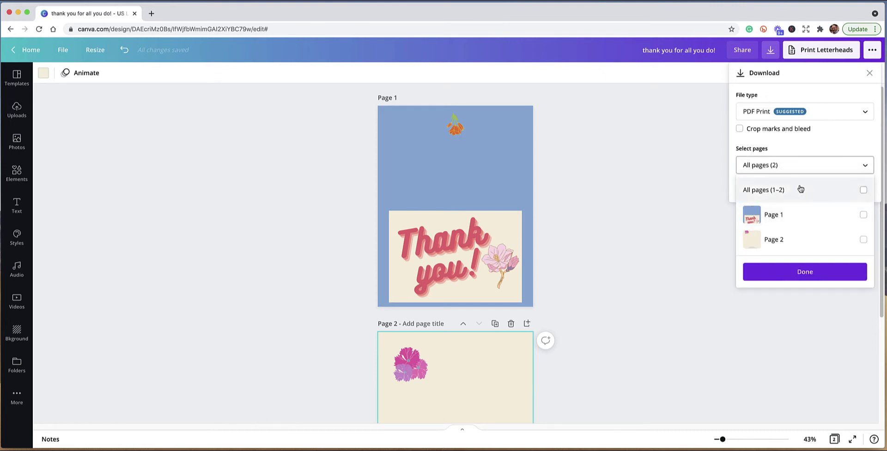
pyautogui.click(864, 190)
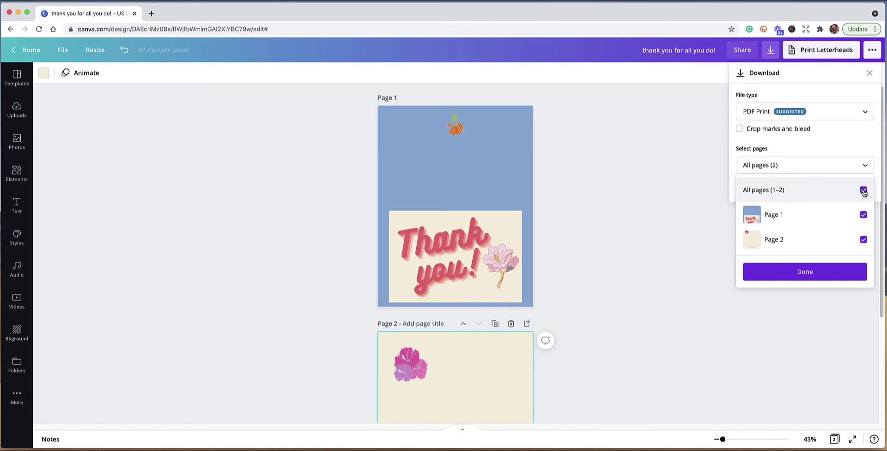
pyautogui.click(828, 273)
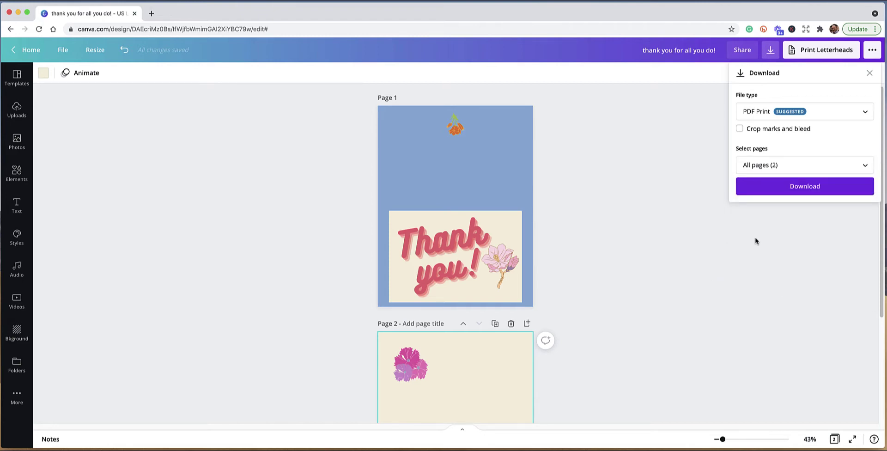
pyautogui.click(805, 187)
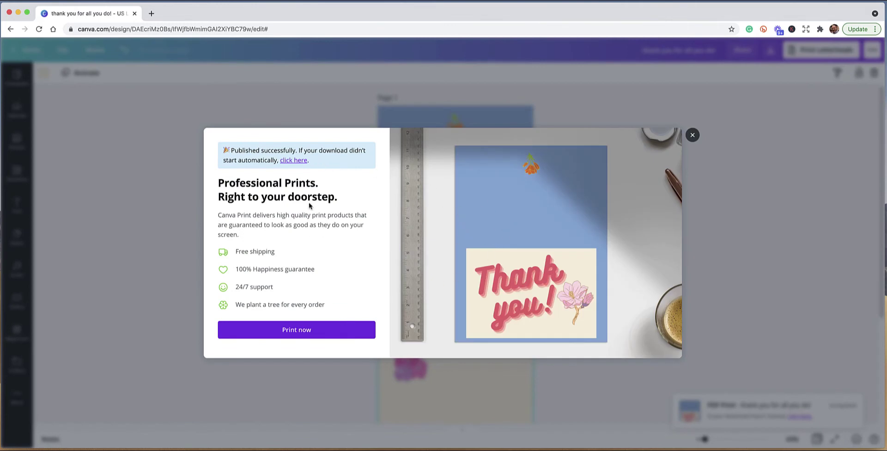
# Close the Canva Print offer popup.
pyautogui.click(694, 136)
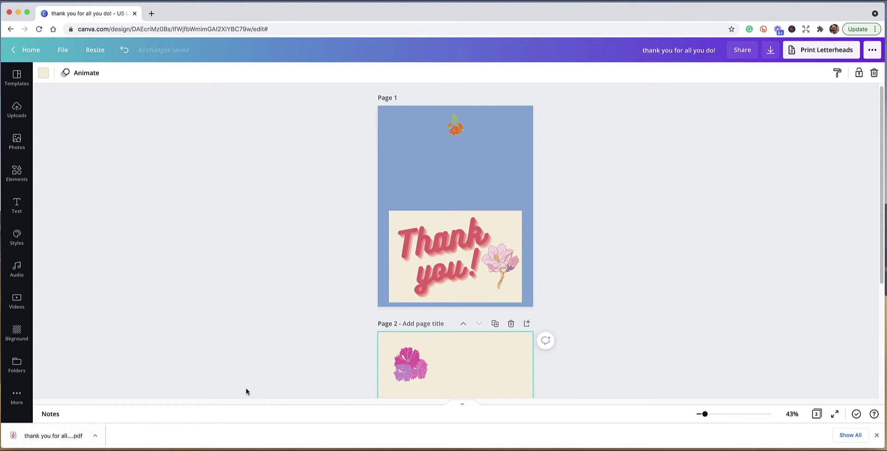
# Open the downloaded card PDF in Chrome's viewer and scroll through page 1.
pyautogui.click(94, 437)
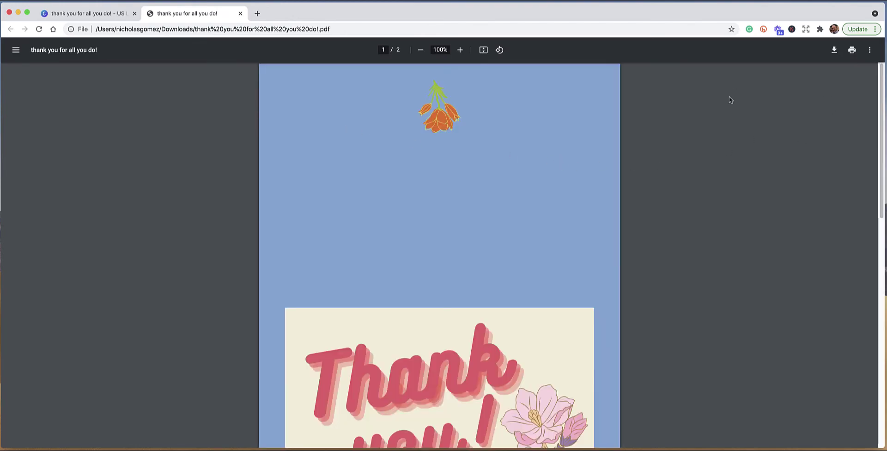
pyautogui.scroll(-1, 726, 123)
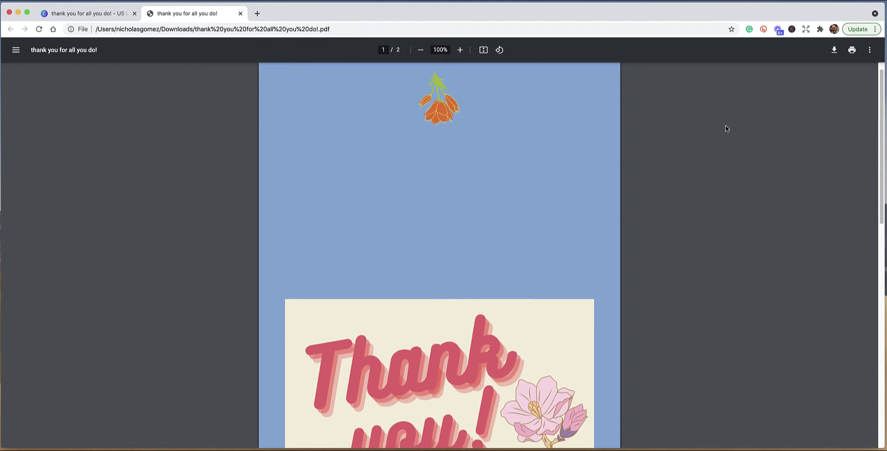
pyautogui.scroll(-1, 726, 128)
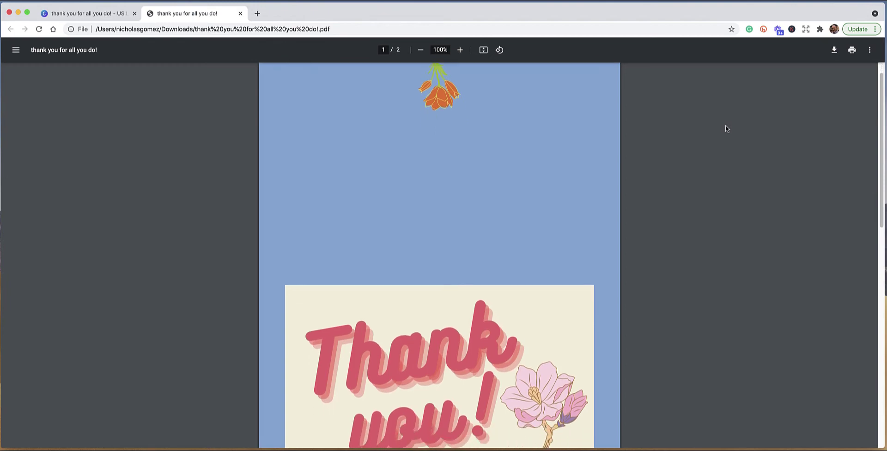
pyautogui.scroll(-3, 726, 129)
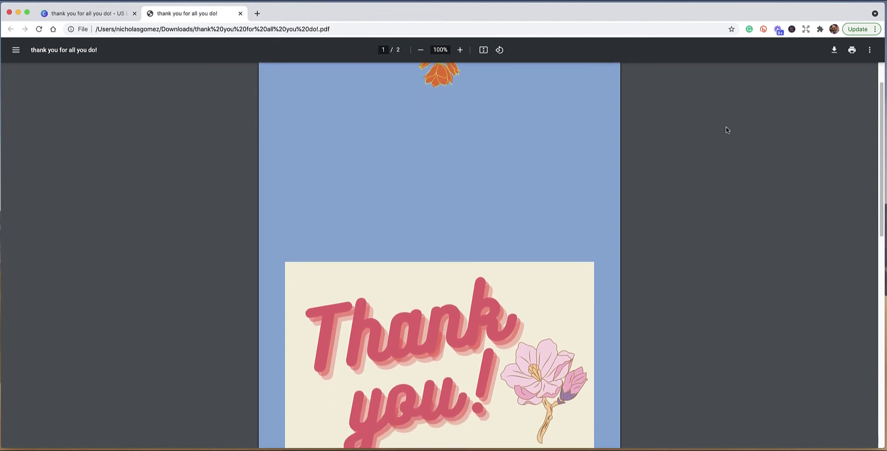
pyautogui.scroll(4, 727, 130)
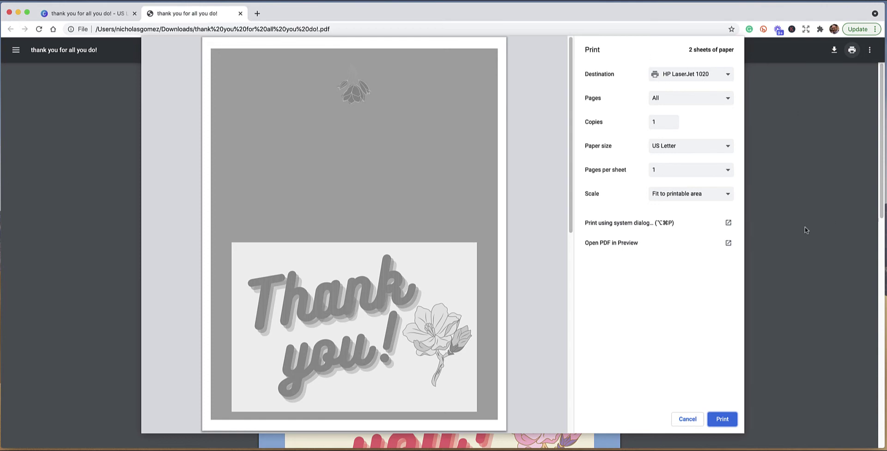
# Drag within the card PDF's preview in Chrome's Print dialog.
pyautogui.moveTo(571, 219); pyautogui.dragTo(582, 202)
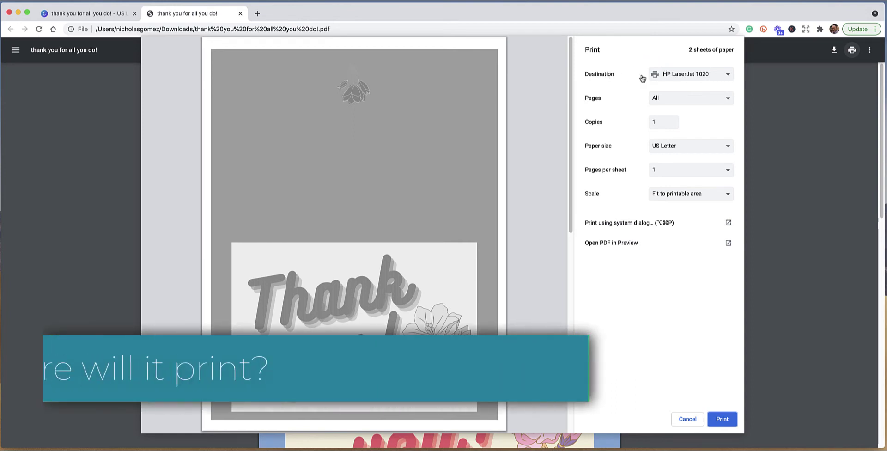
# Choose HP LaserJet 1020 from the full list of print destinations.
pyautogui.click(729, 75)
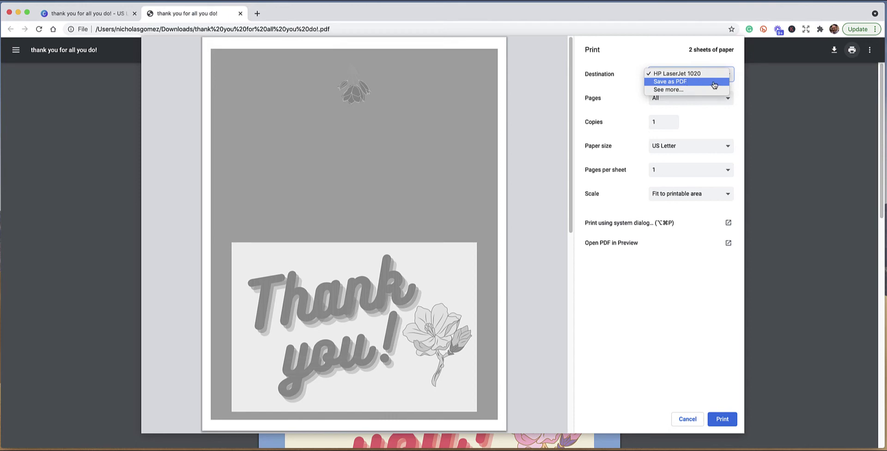
pyautogui.click(688, 91)
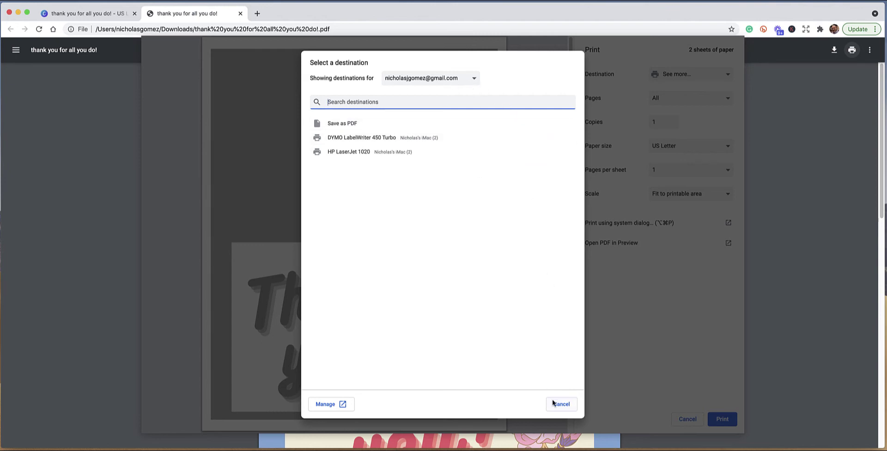
pyautogui.click(569, 409)
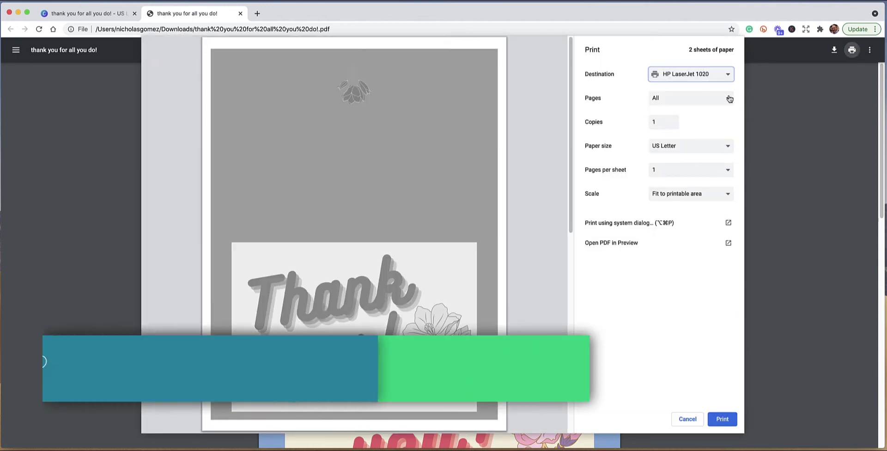
# Review the Pages options, keep All, and scroll the print preview down to page 2.
pyautogui.click(728, 100)
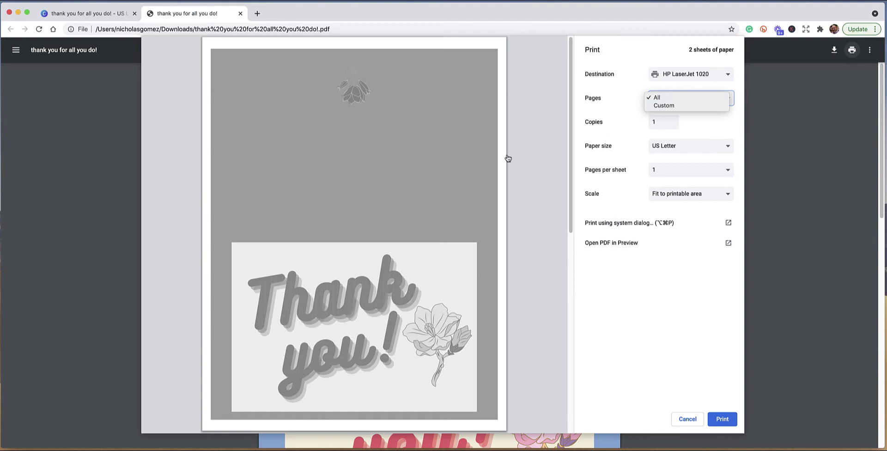
pyautogui.click(573, 168)
pyautogui.scroll(-1, 571, 196)
pyautogui.moveTo(571, 196); pyautogui.dragTo(574, 387)
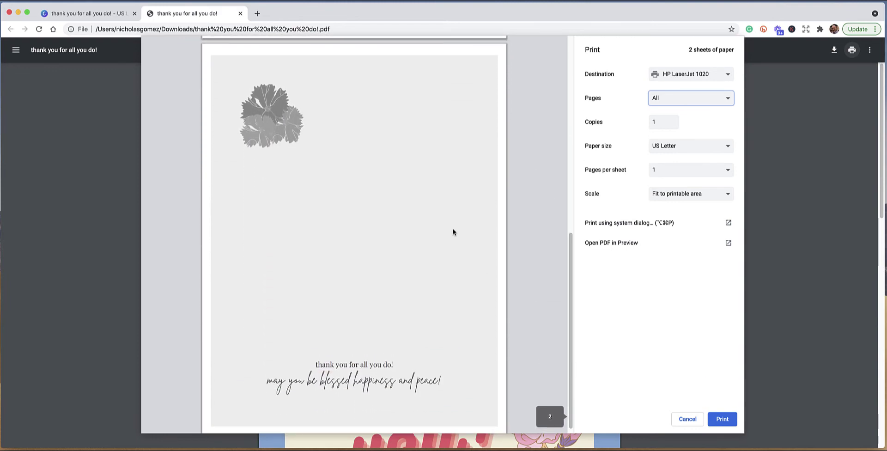
pyautogui.click(731, 99)
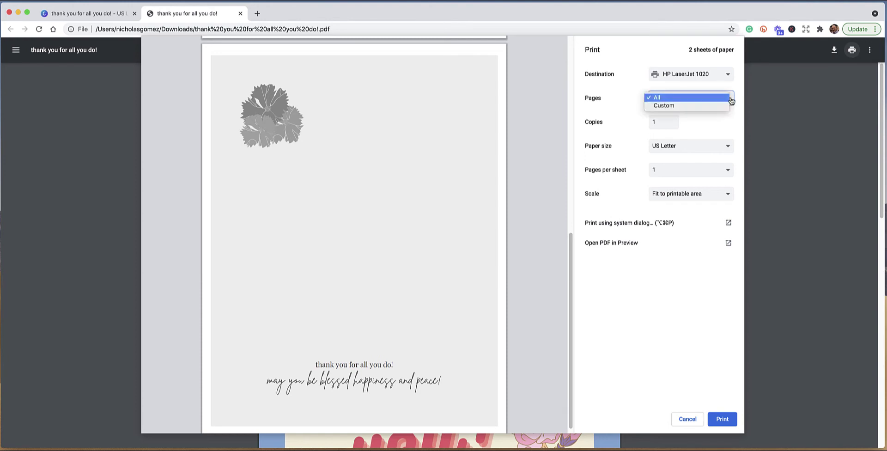
# Set Pages to Custom with range 2 so only the inside page prints on 1 sheet.
pyautogui.click(728, 105)
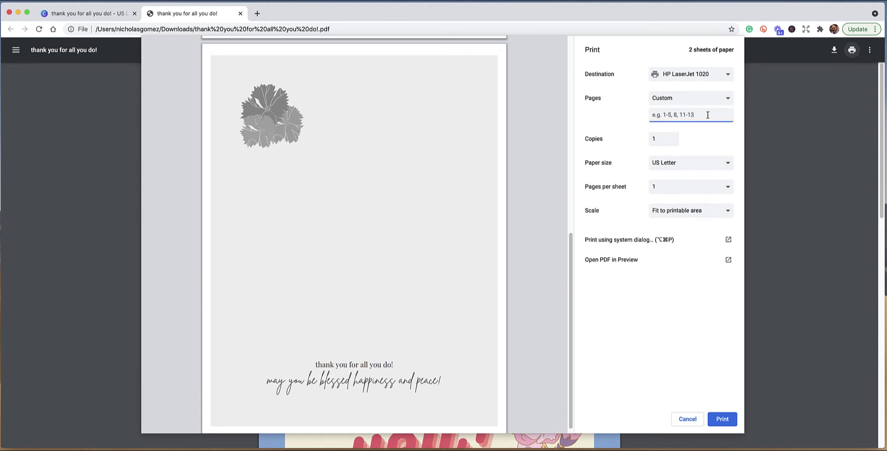
pyautogui.write('1')
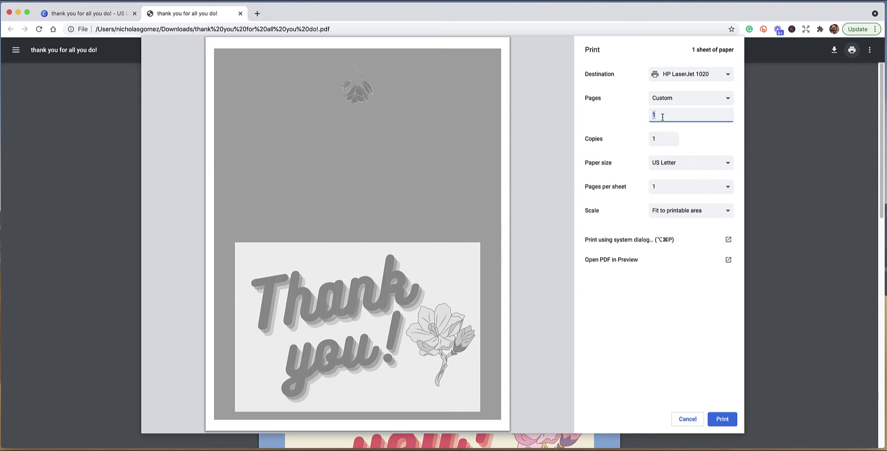
pyautogui.write('2')
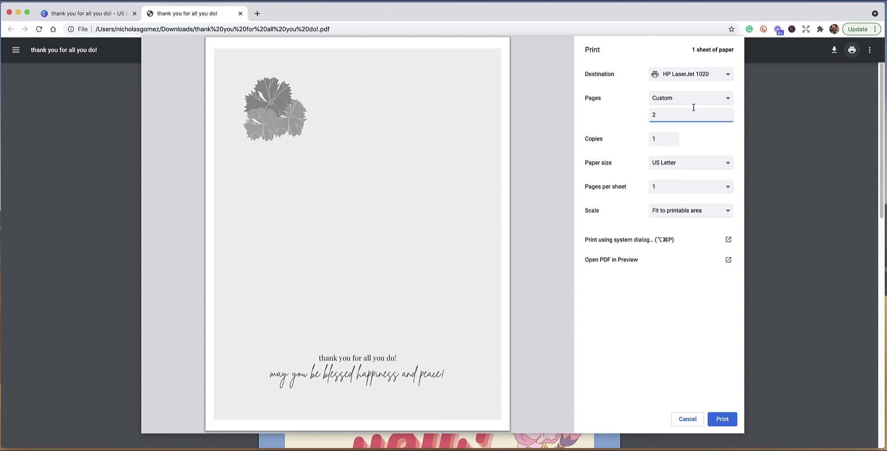
pyautogui.write('1')
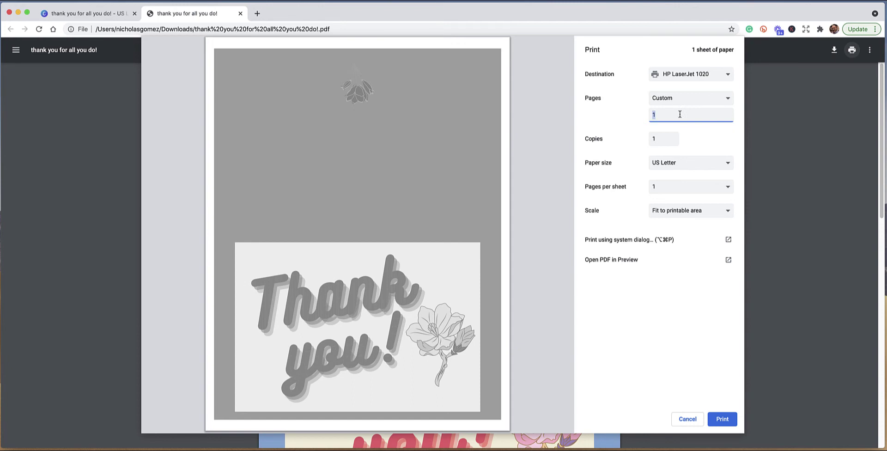
pyautogui.write('2')
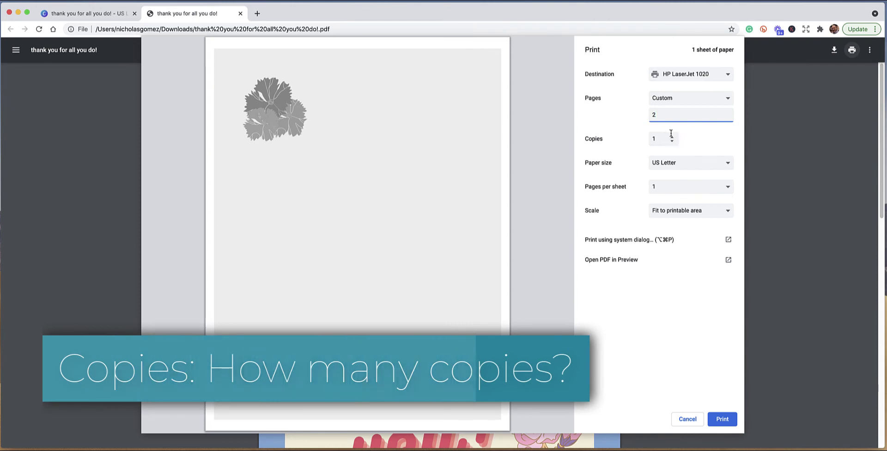
pyautogui.click(662, 139)
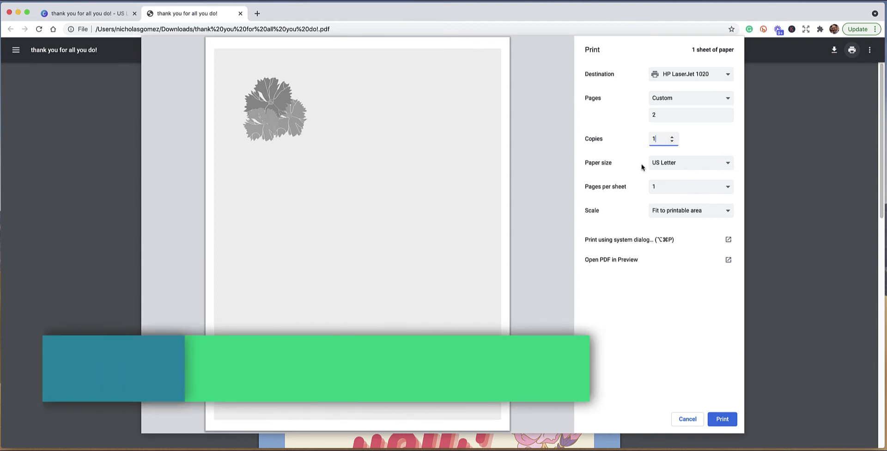
pyautogui.click(603, 169)
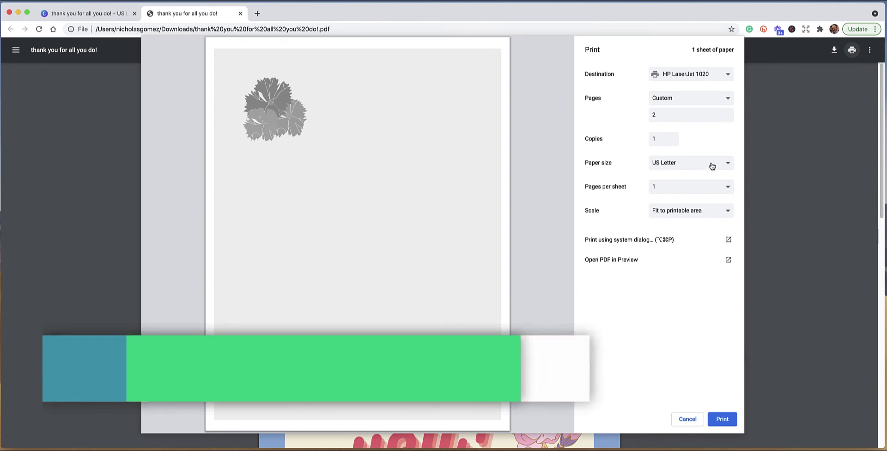
pyautogui.click(729, 165)
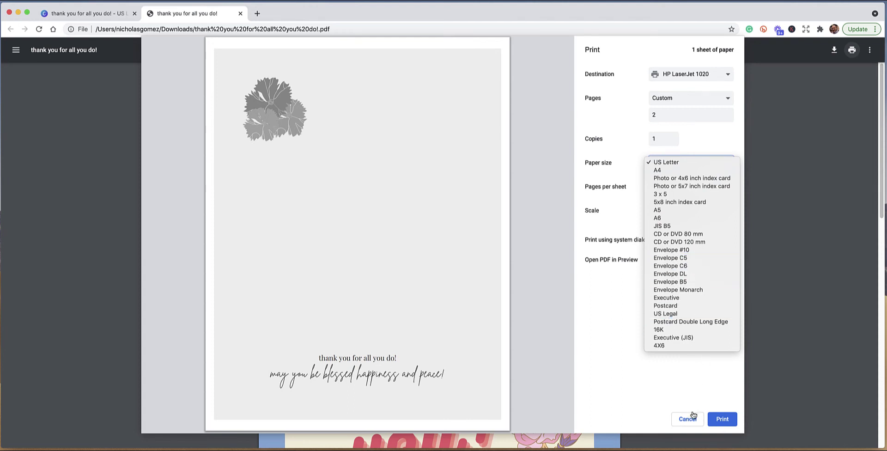
pyautogui.click(628, 367)
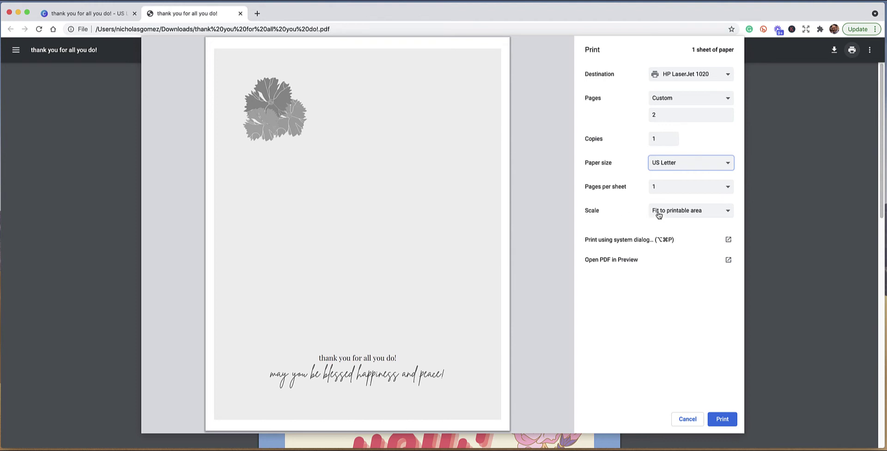
# Change the print Scale from fit to printable area to Fit to paper.
pyautogui.click(729, 214)
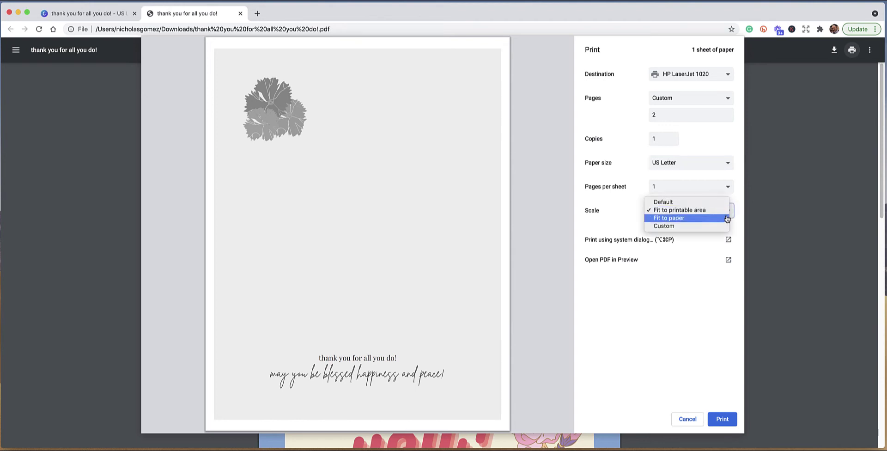
pyautogui.click(726, 218)
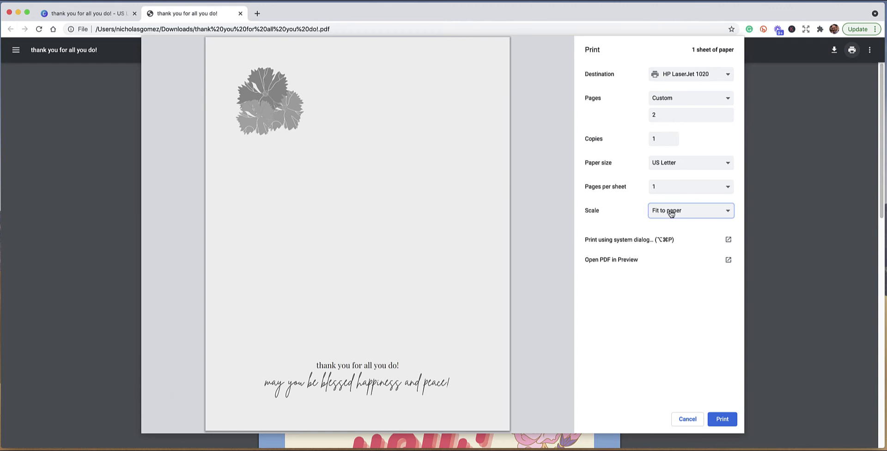
pyautogui.click(729, 211)
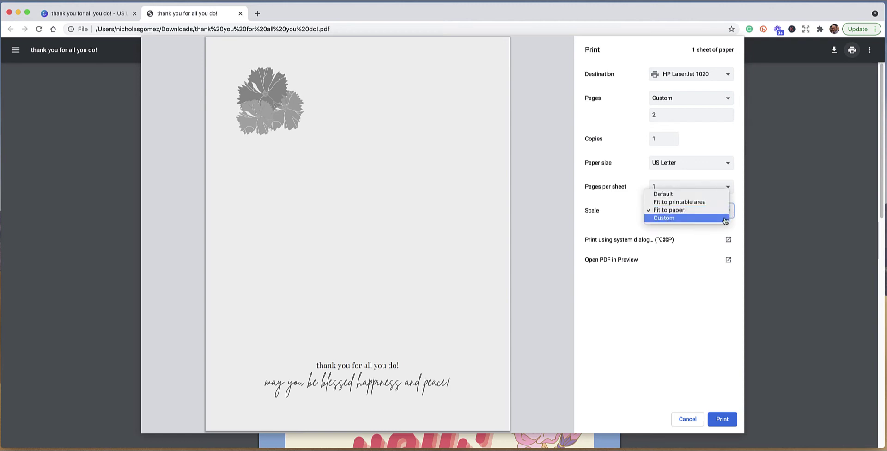
# Switch Scale to Custom, nudge it with the spinner, then replace 66 with 100.
pyautogui.click(726, 220)
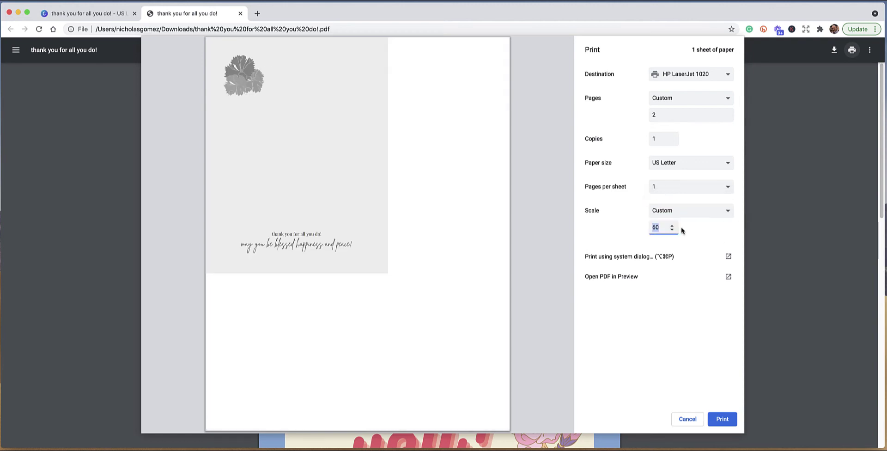
pyautogui.click(673, 230)
pyautogui.click(672, 230)
pyautogui.click(673, 230)
pyautogui.click(673, 227)
pyautogui.click(672, 227)
pyautogui.click(672, 228)
pyautogui.click(672, 227)
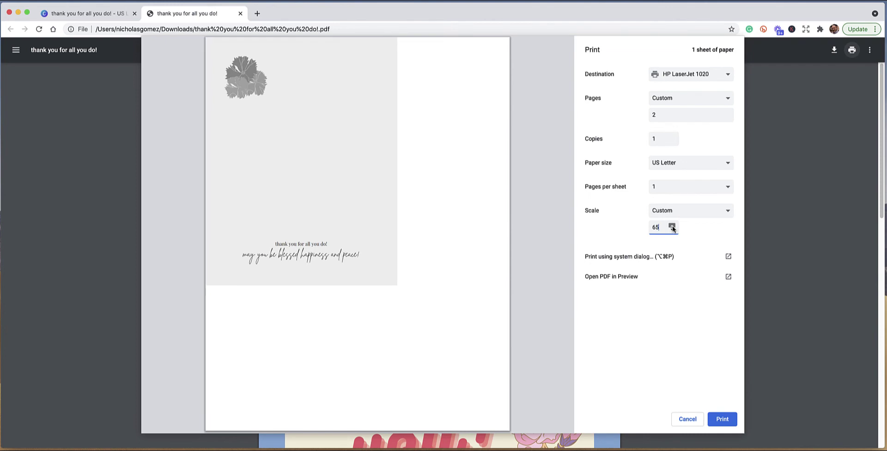
pyautogui.click(672, 227)
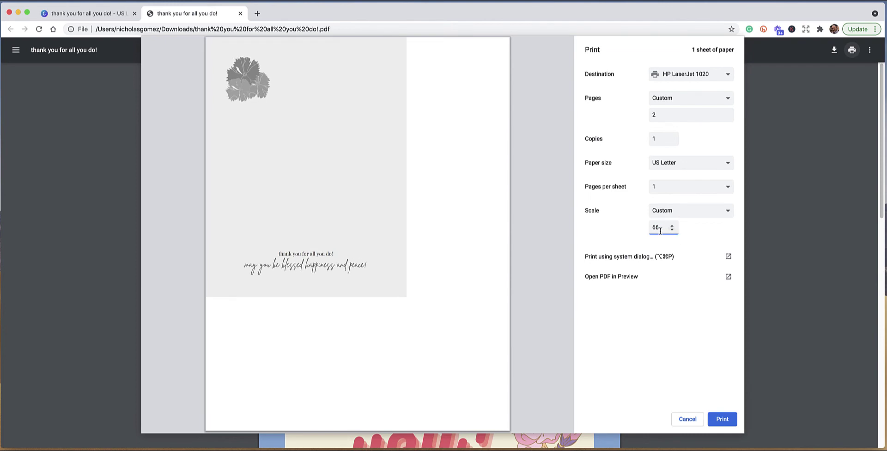
pyautogui.doubleClick(662, 228)
pyautogui.write('100')
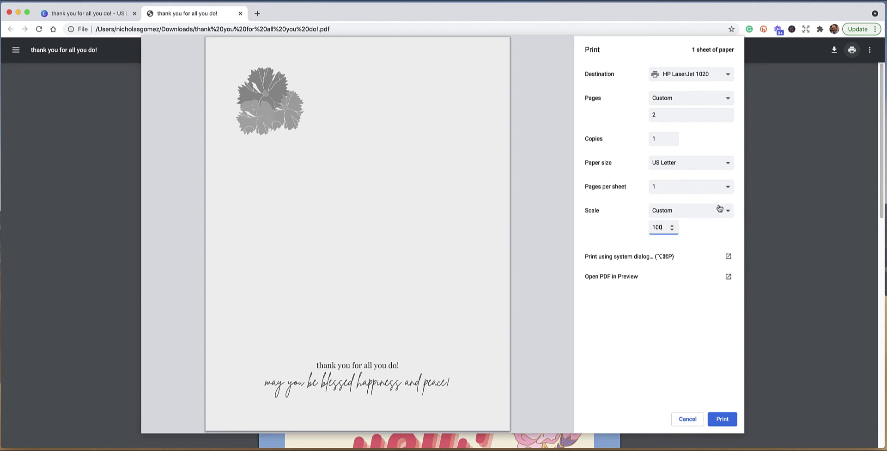
# Try the Scale options Fit to paper, Default, Fit to printable area, then Fit to paper again.
pyautogui.click(731, 213)
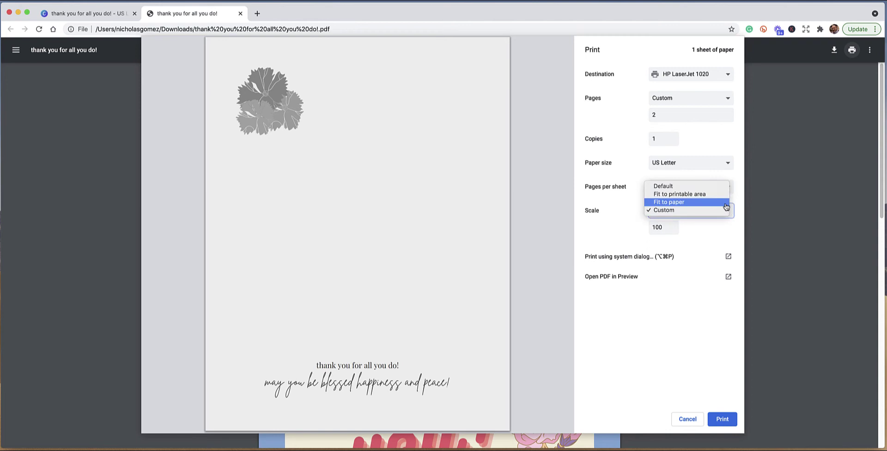
pyautogui.click(726, 202)
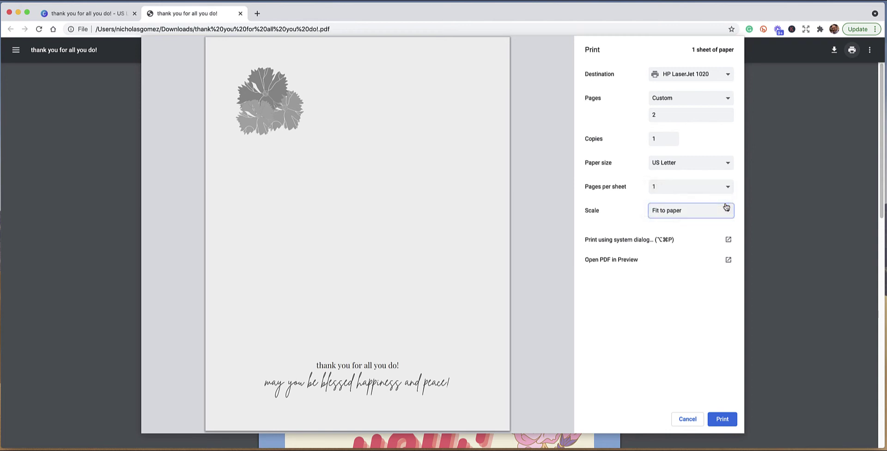
pyautogui.click(729, 212)
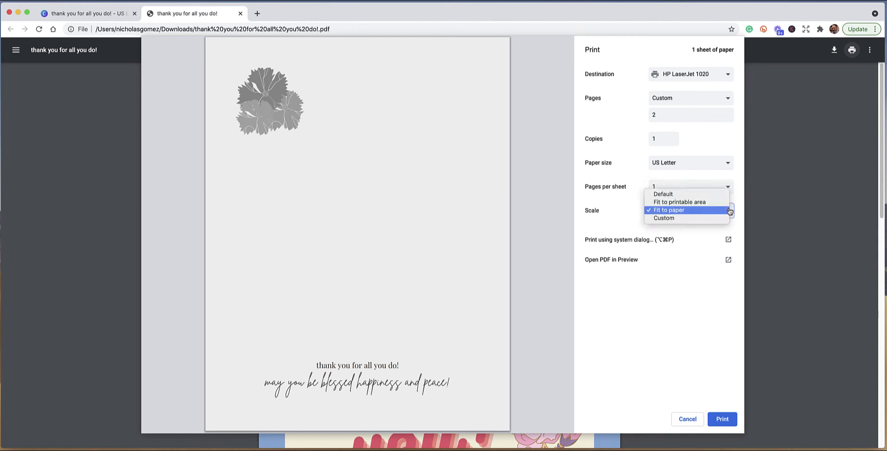
pyautogui.click(725, 196)
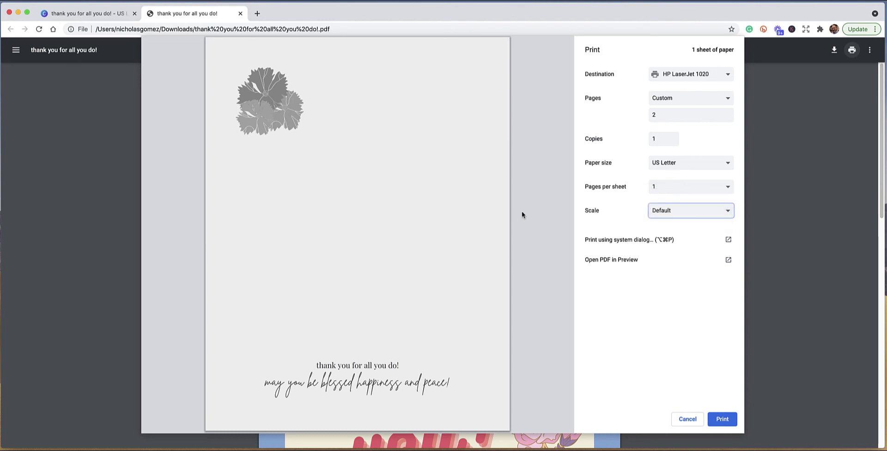
pyautogui.click(731, 211)
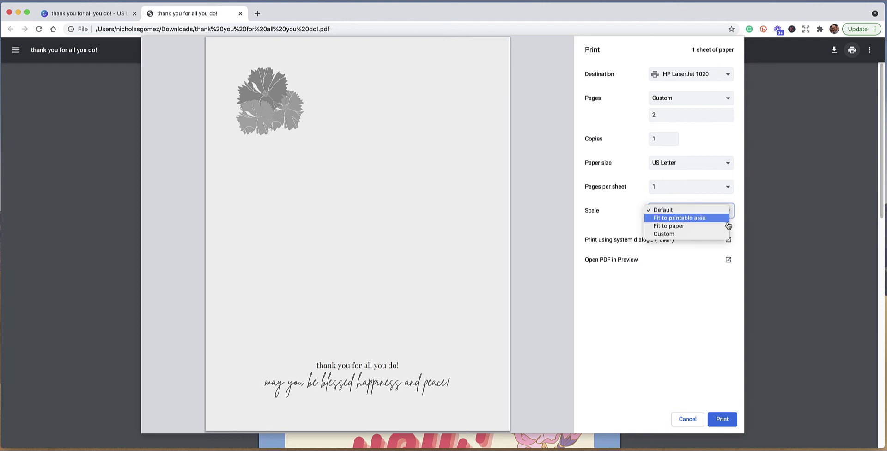
pyautogui.click(728, 222)
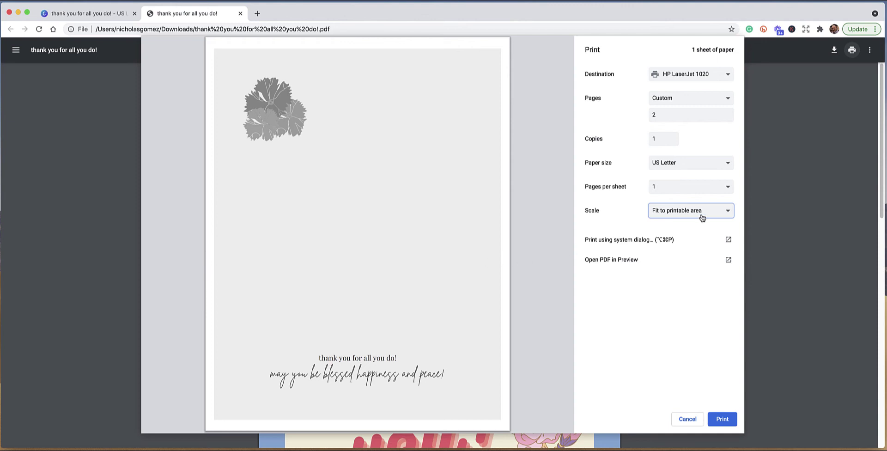
pyautogui.click(730, 213)
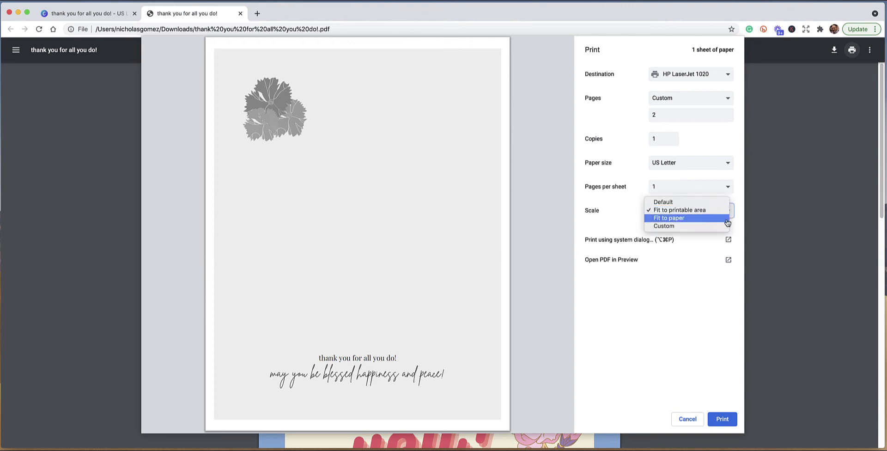
pyautogui.click(727, 221)
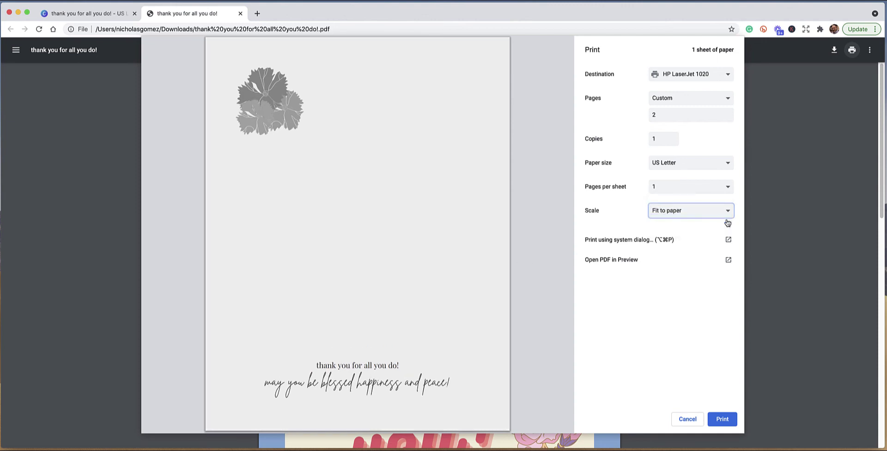
# Try the Custom scale, then switch to Fit to printable area.
pyautogui.click(729, 214)
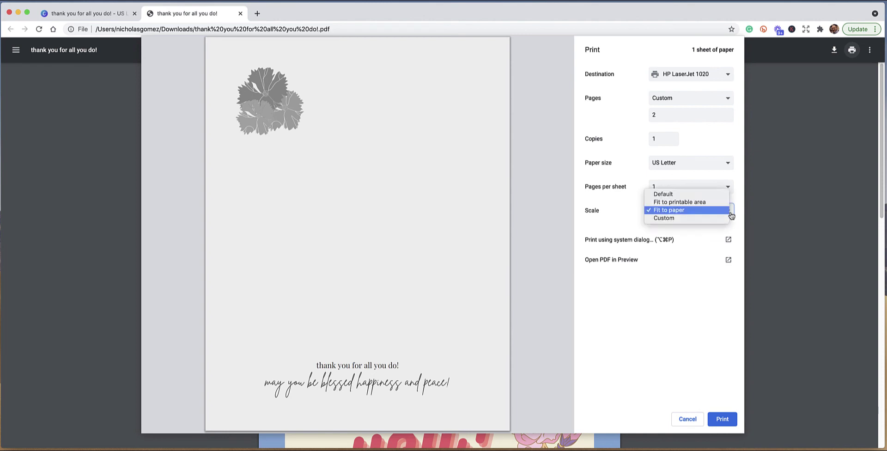
pyautogui.click(727, 222)
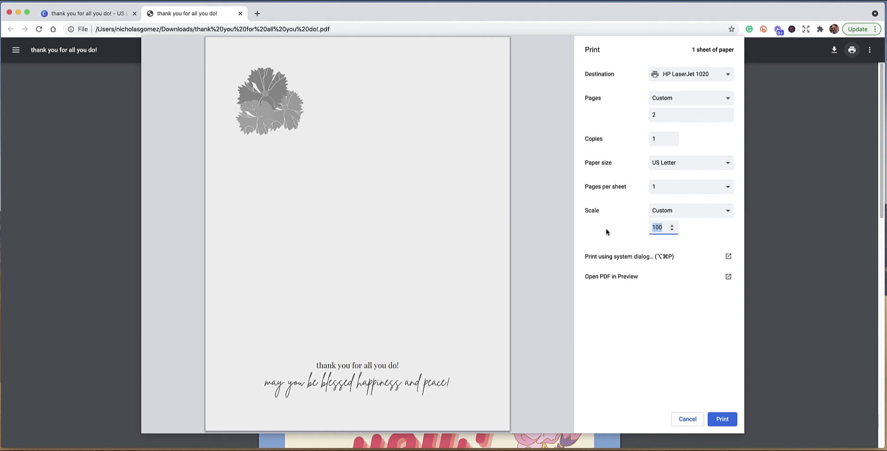
pyautogui.click(728, 211)
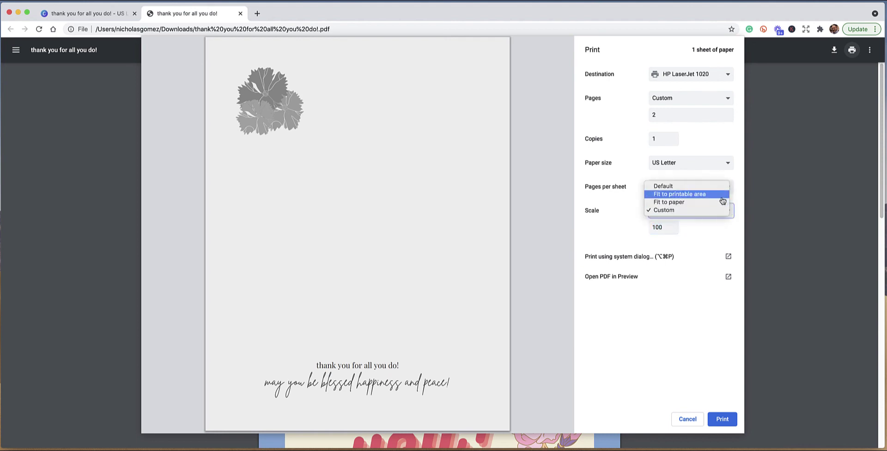
pyautogui.click(717, 194)
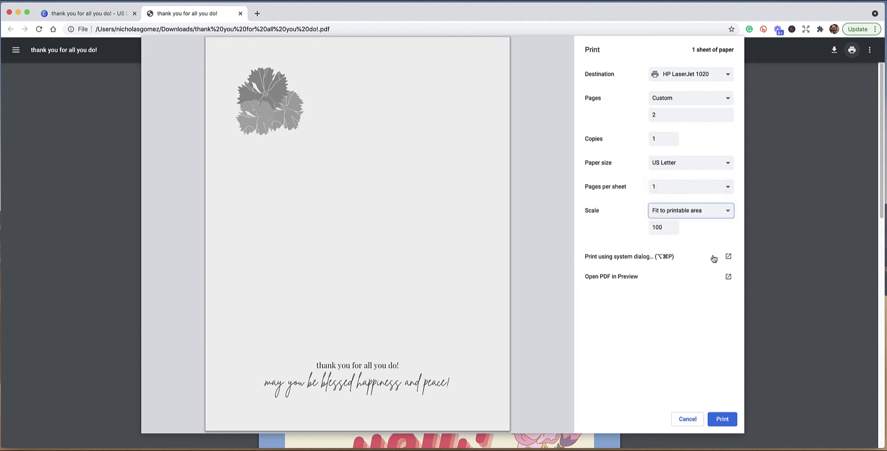
# Settle on Fit to paper scaling and pass printing to the system print dialog.
pyautogui.click(730, 210)
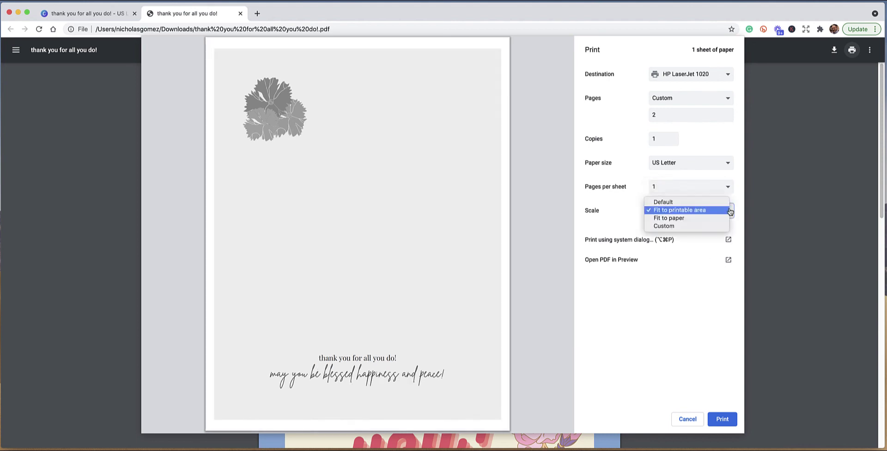
pyautogui.click(723, 218)
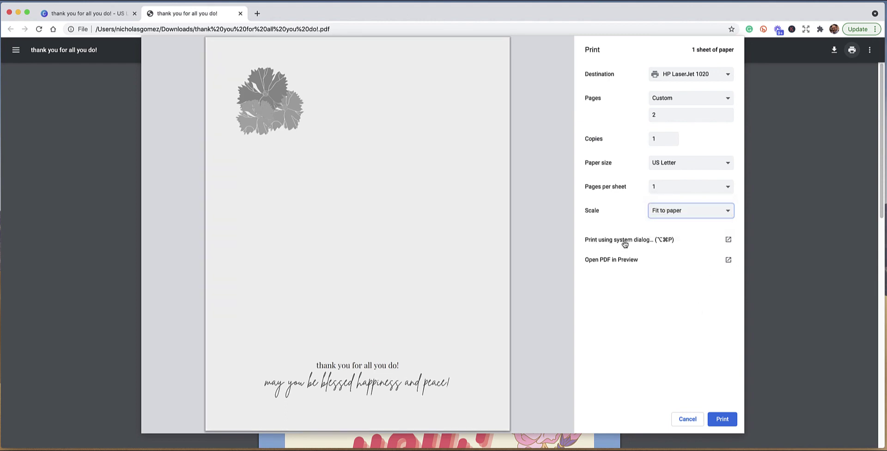
pyautogui.click(727, 241)
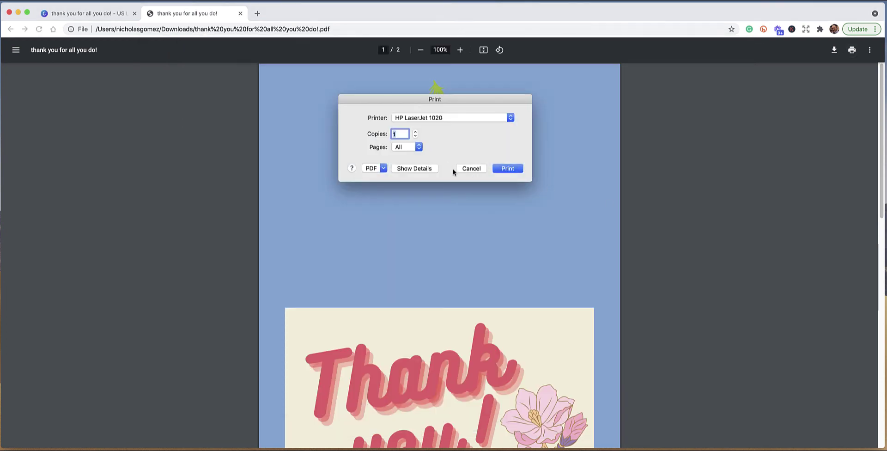
# Keep printing all pages and expand the macOS Print dialog to show full details.
pyautogui.click(418, 147)
pyautogui.click(471, 147)
pyautogui.click(433, 169)
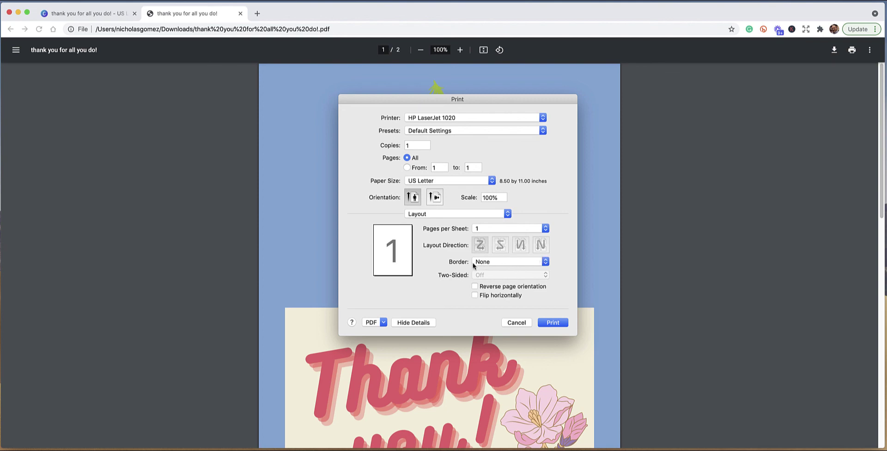
# Inspect the Border, Layout and Presets menus, keeping border None, Layout and Default Settings.
pyautogui.click(545, 263)
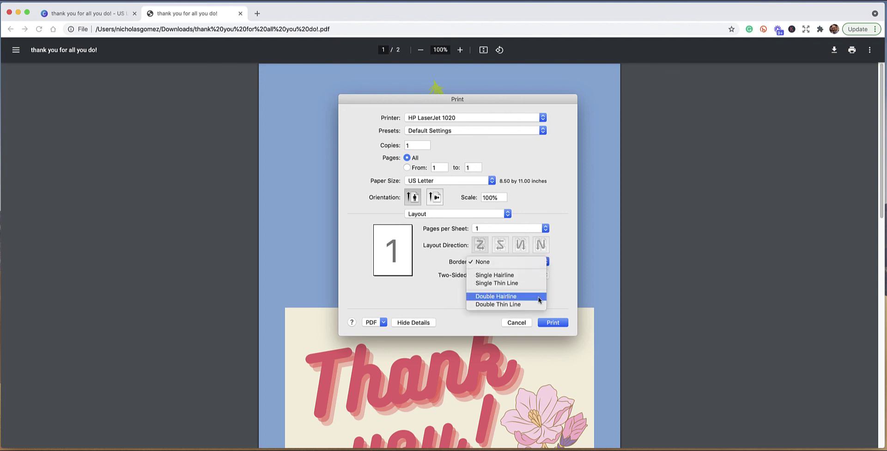
pyautogui.click(557, 283)
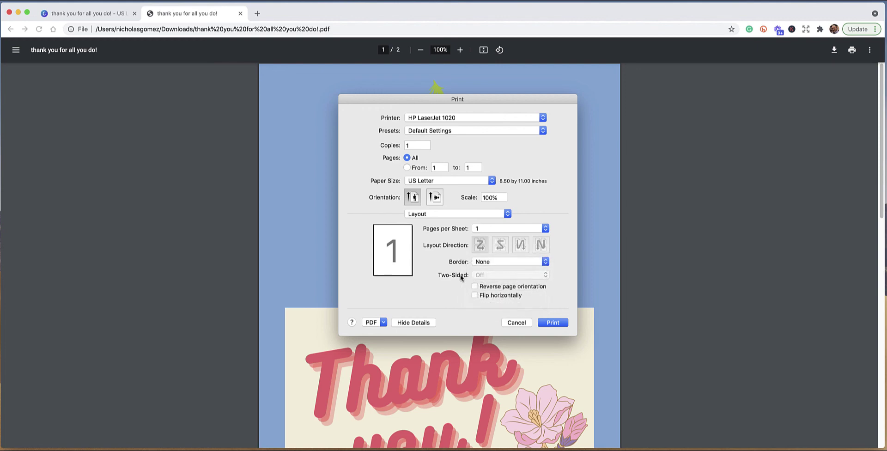
pyautogui.click(507, 213)
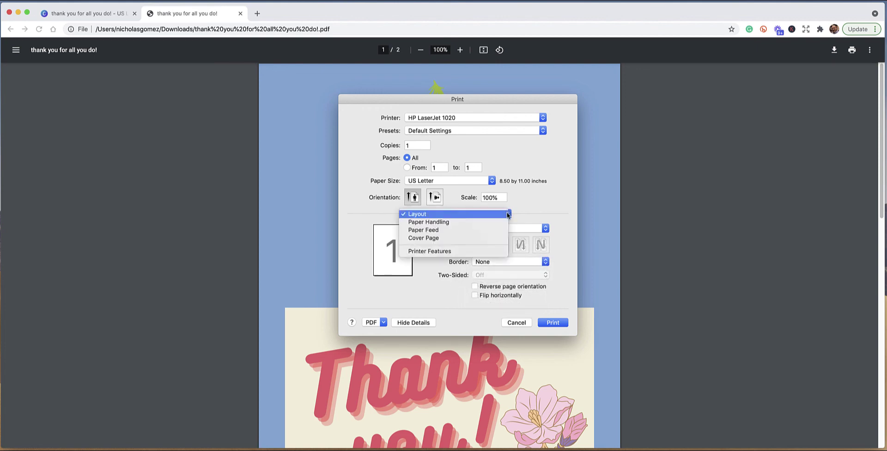
pyautogui.click(553, 203)
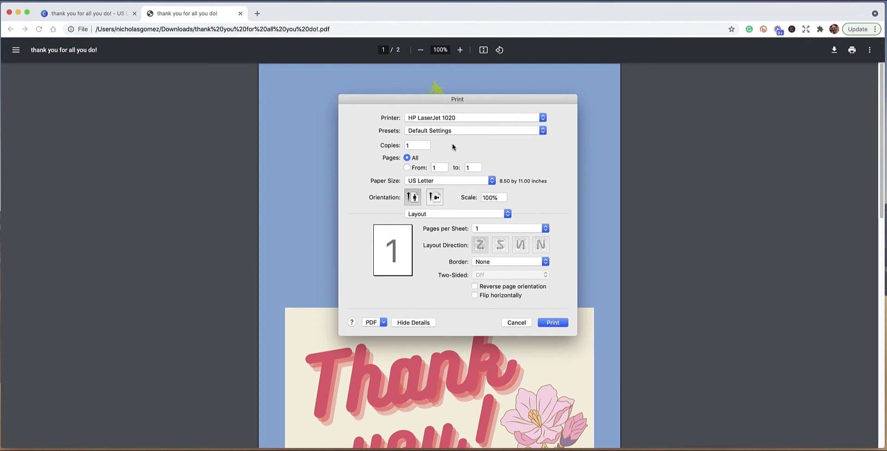
pyautogui.click(544, 131)
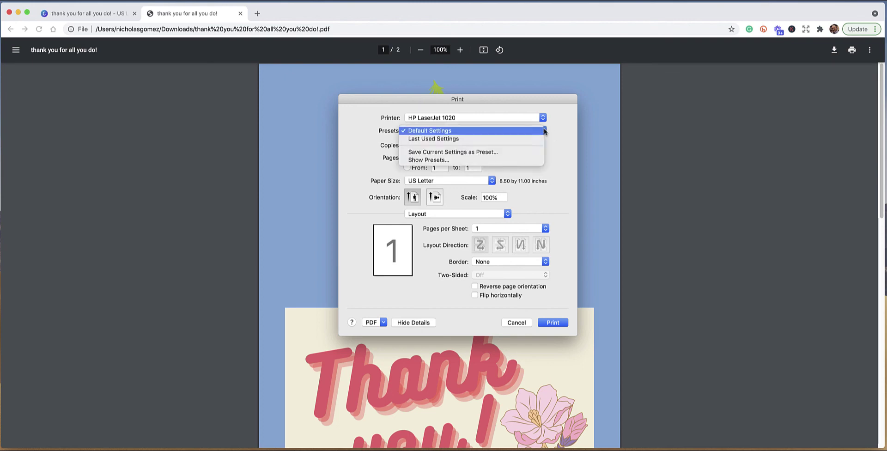
pyautogui.click(548, 205)
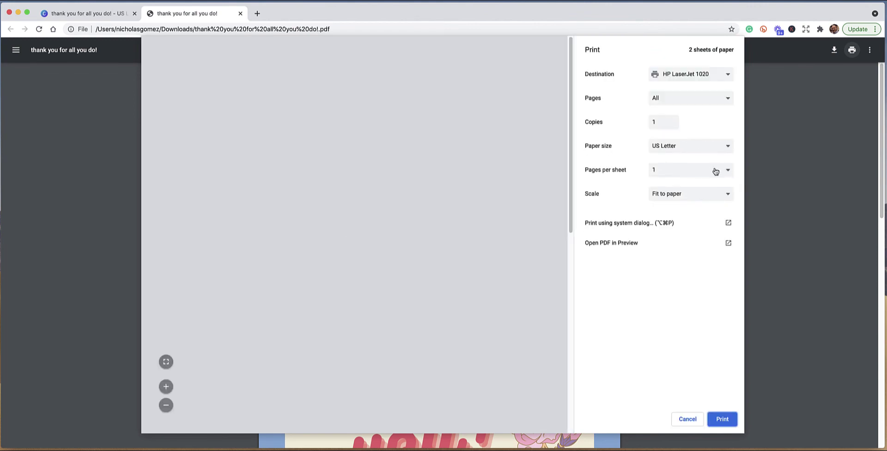
# Review the Scale options in Chrome's print preview and keep Fit to paper on US Letter.
pyautogui.click(723, 195)
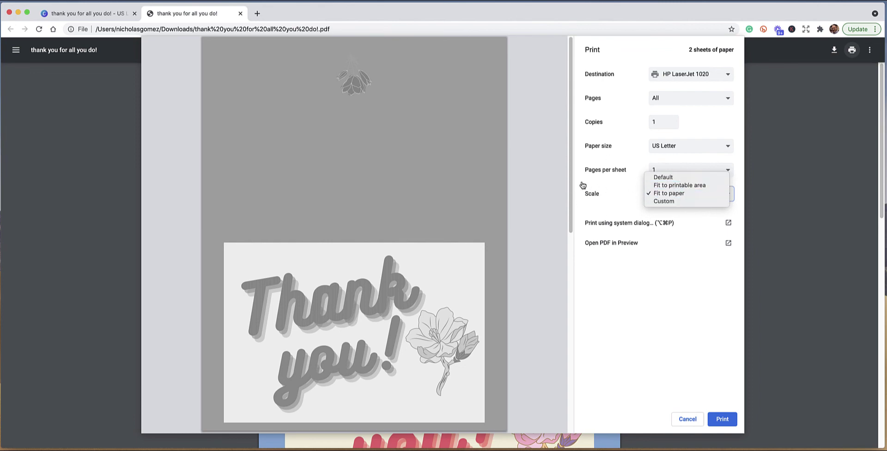
pyautogui.click(632, 317)
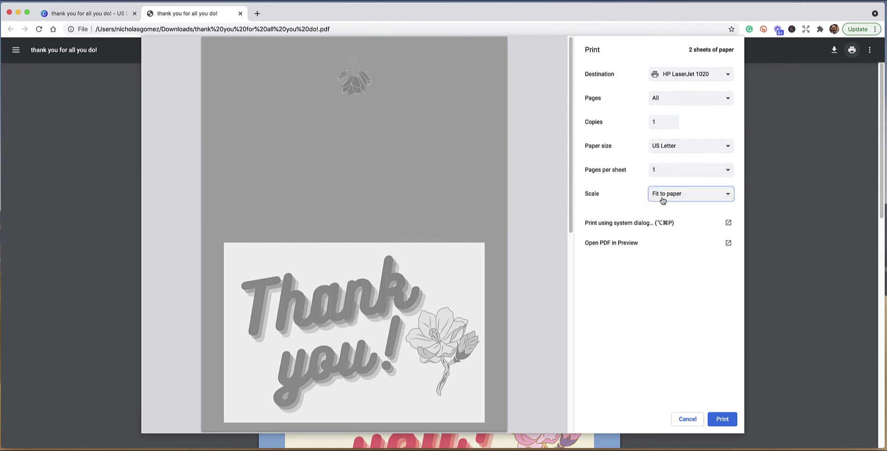